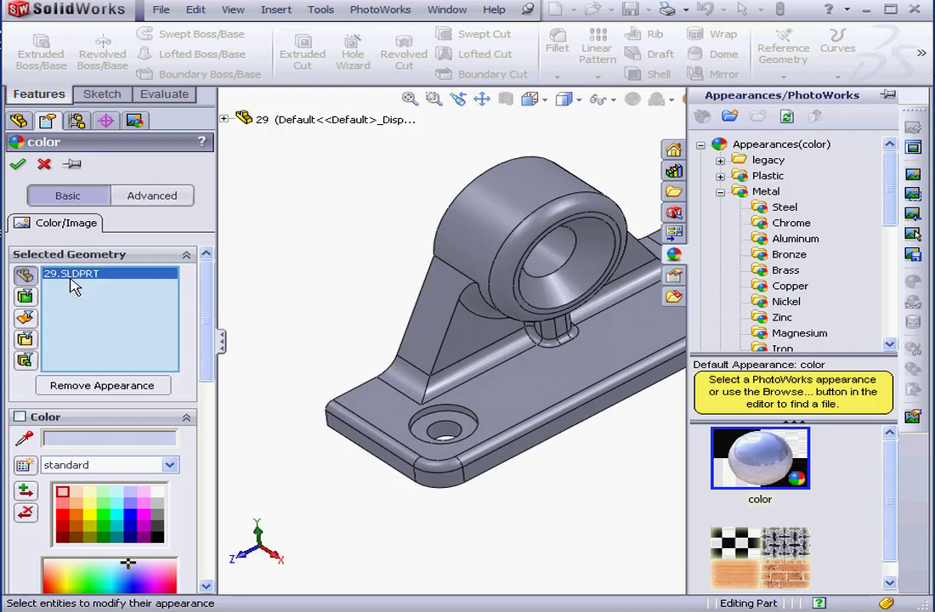
# - Clear the geometry selected for the appearance and reselect the whole part as its target
pyautogui.rightClick(72, 280)
pyautogui.click(144, 289)
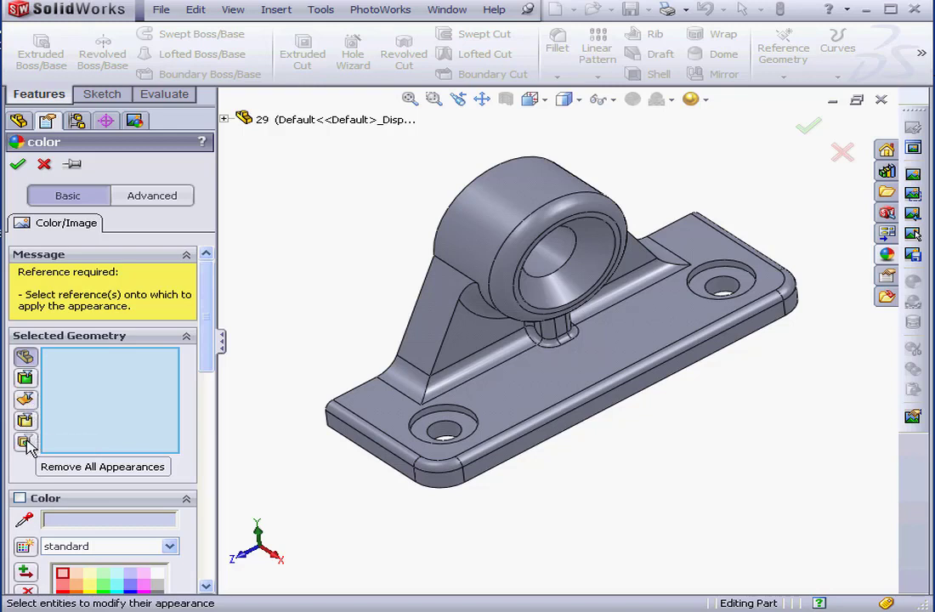
pyautogui.click(27, 356)
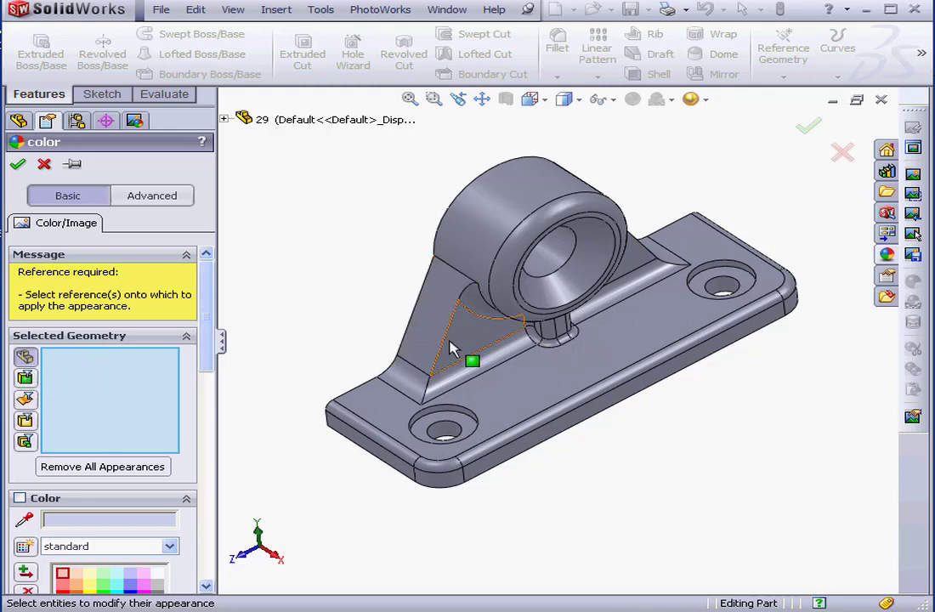
pyautogui.click(481, 345)
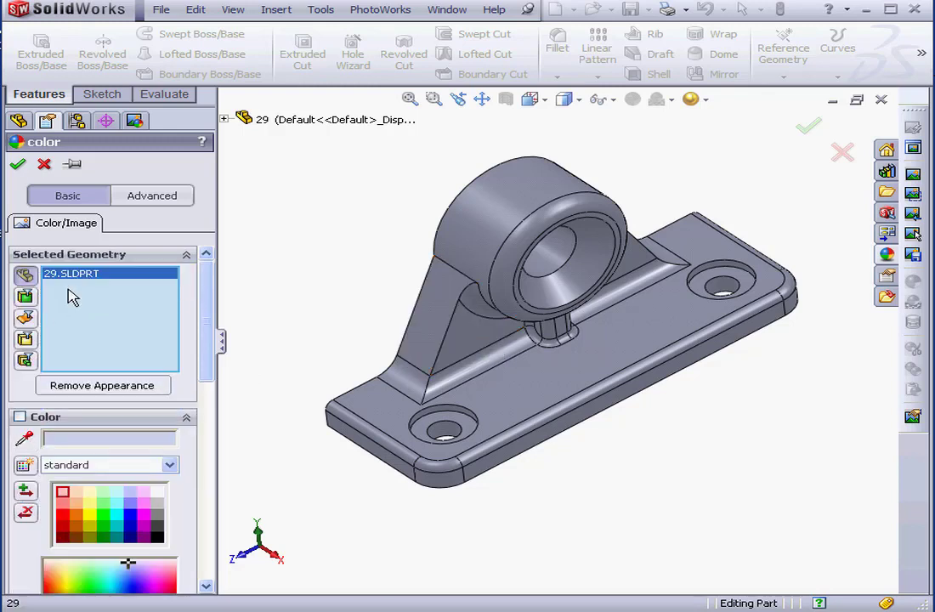
# - Assign the cast carbon steel appearance from the steel metals to the whole part
pyautogui.click(886, 255)
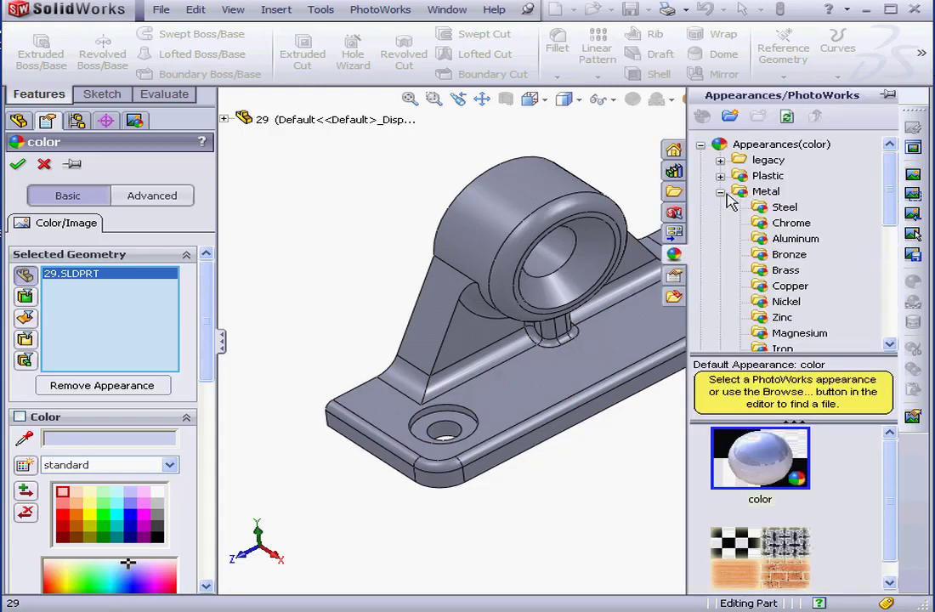
pyautogui.click(784, 208)
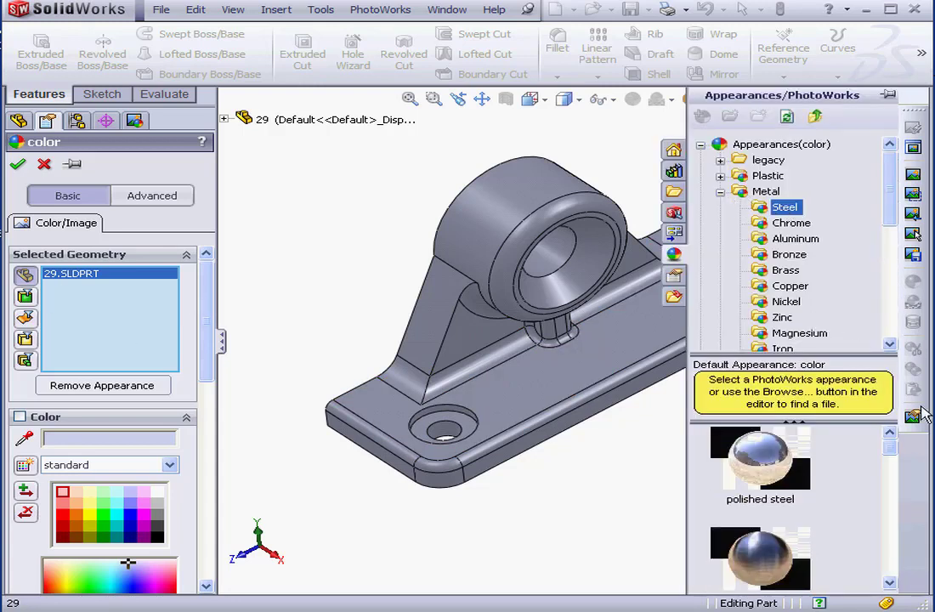
pyautogui.moveTo(894, 448); pyautogui.dragTo(893, 525)
pyautogui.click(780, 488)
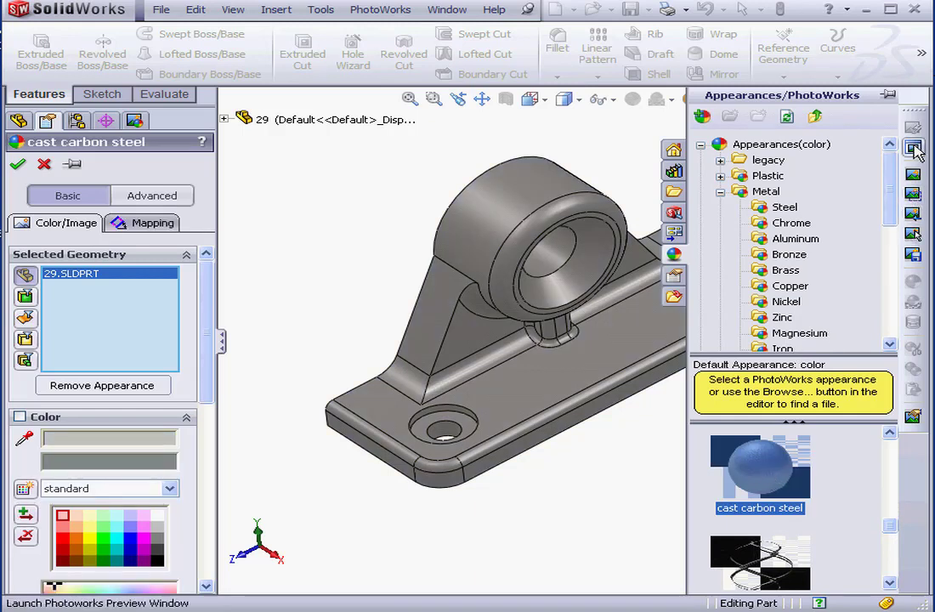
# - Check the cast carbon steel finish in the PhotoWorks preview window and render the part
pyautogui.click(912, 195)
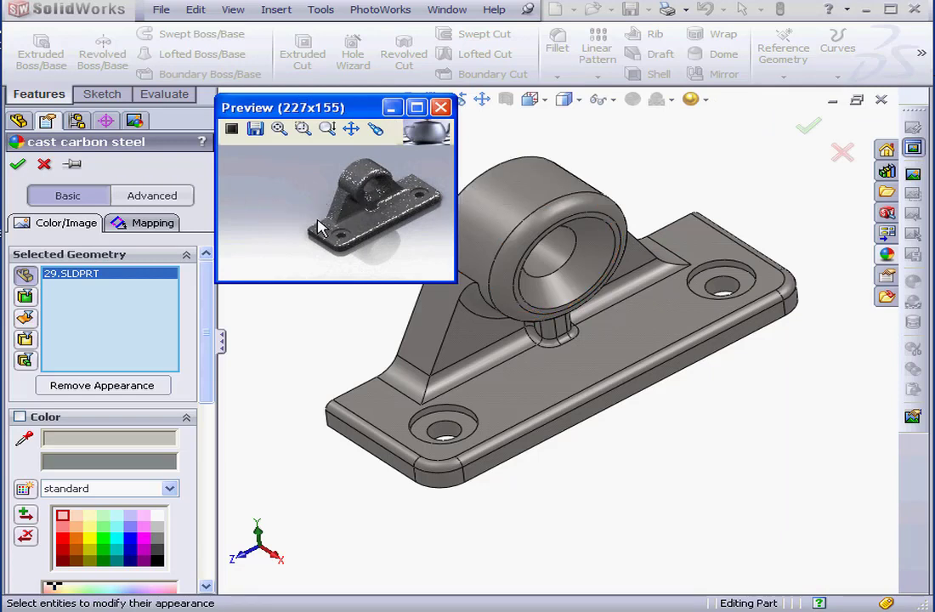
pyautogui.click(16, 166)
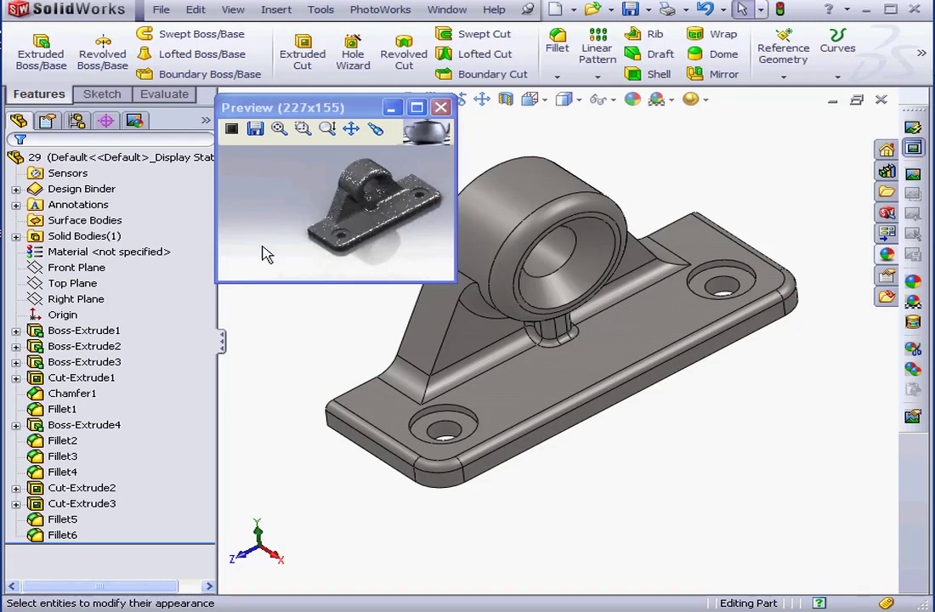
pyautogui.click(913, 174)
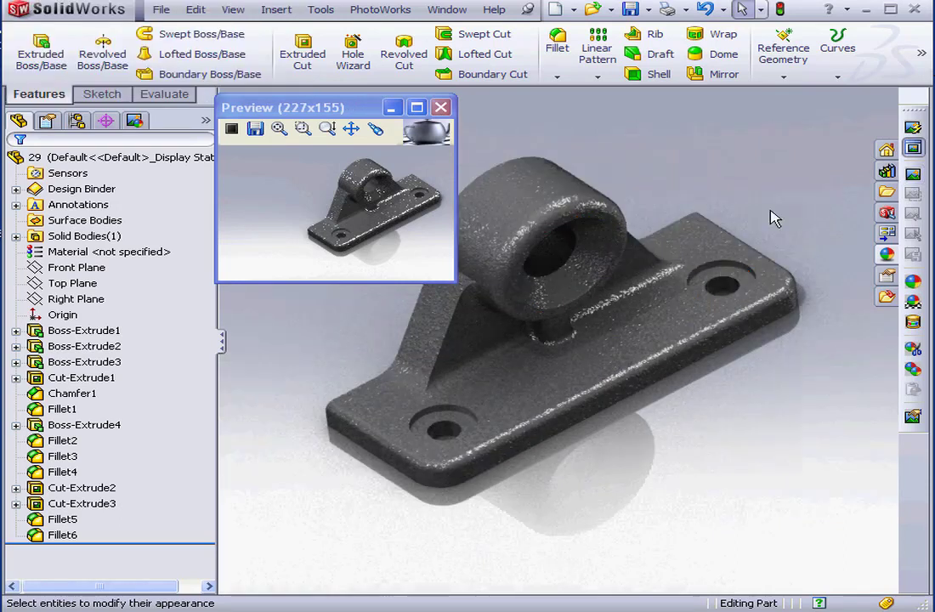
# - Assign the machined steel appearance to the Cut-Extrude2 and Cut-Extrude3 features of the base holes
pyautogui.click(113, 488)
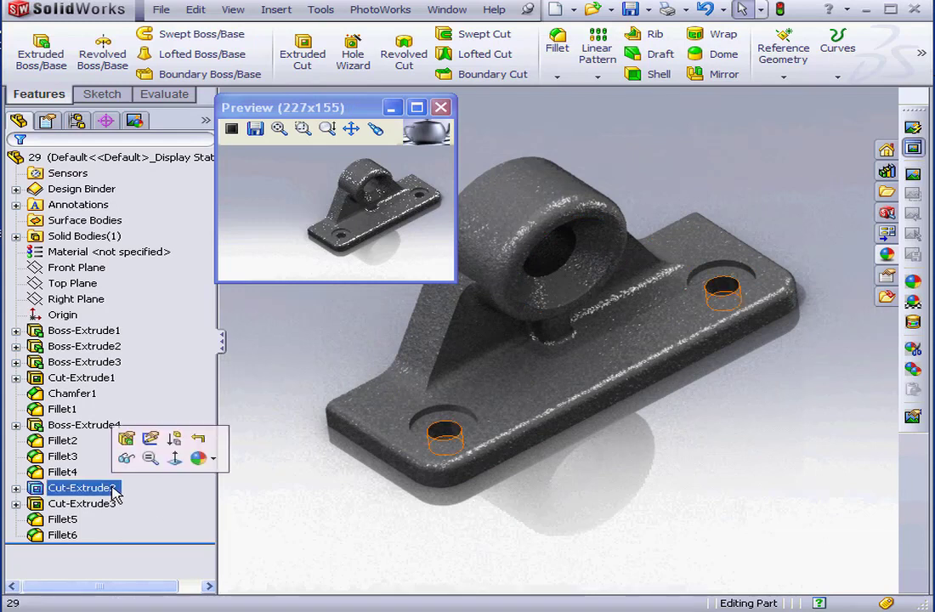
pyautogui.keyDown('ctrl'); pyautogui.click(113, 504); pyautogui.keyUp('ctrl')
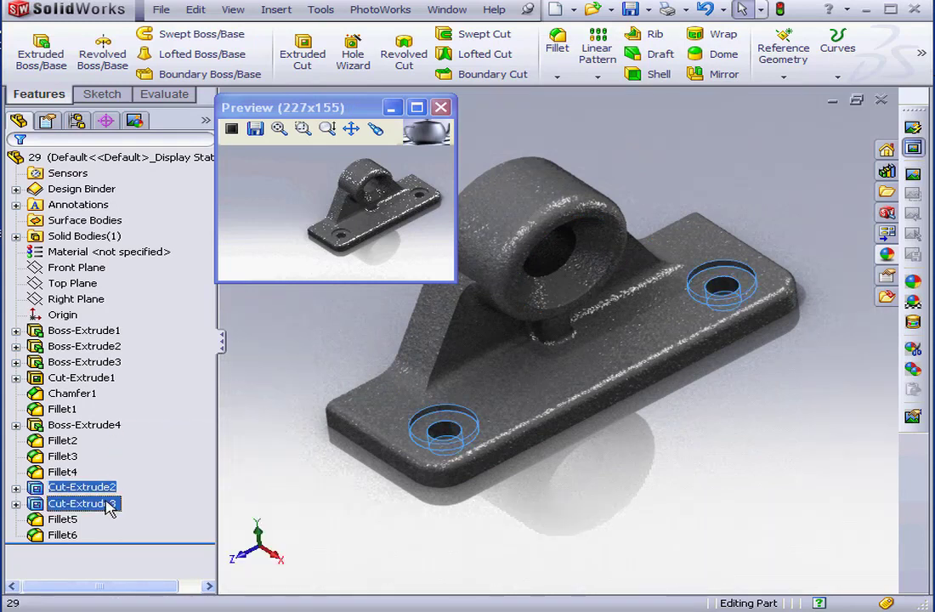
pyautogui.click(913, 283)
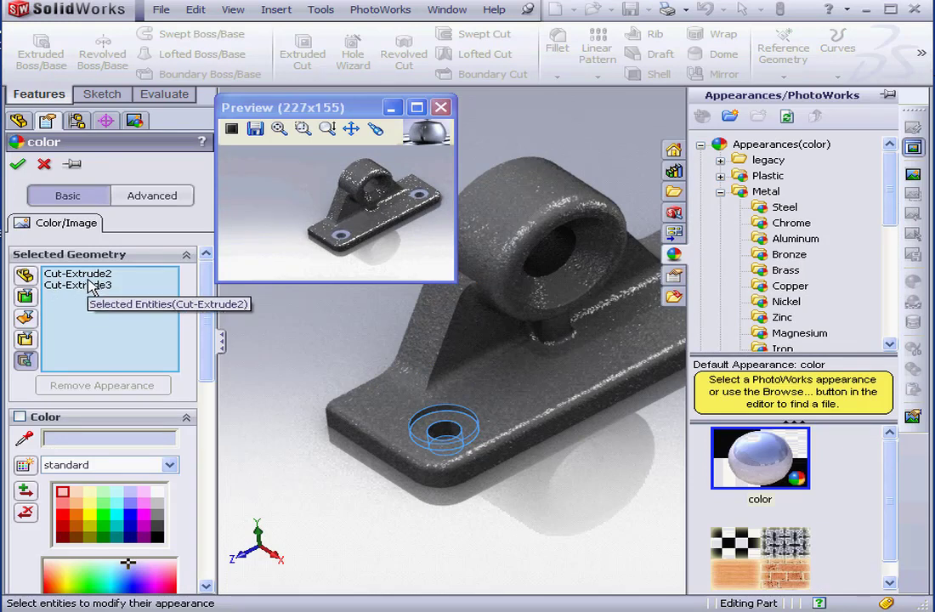
pyautogui.click(783, 208)
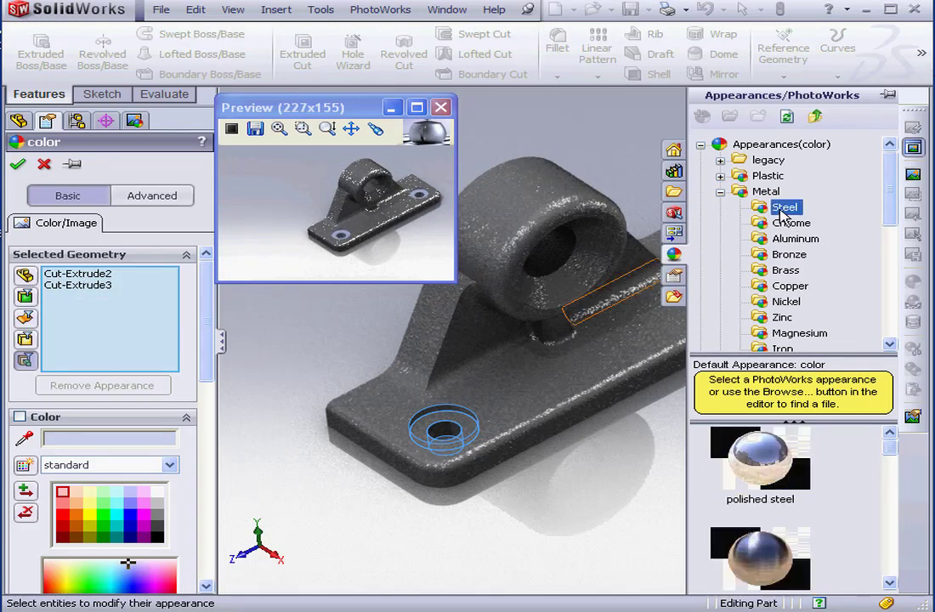
pyautogui.moveTo(899, 452); pyautogui.dragTo(886, 550)
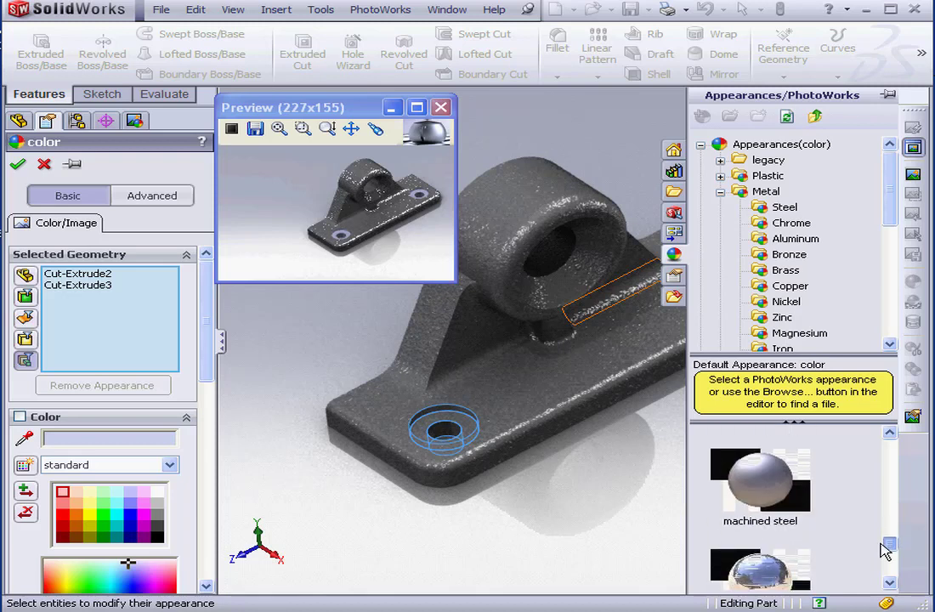
pyautogui.click(759, 481)
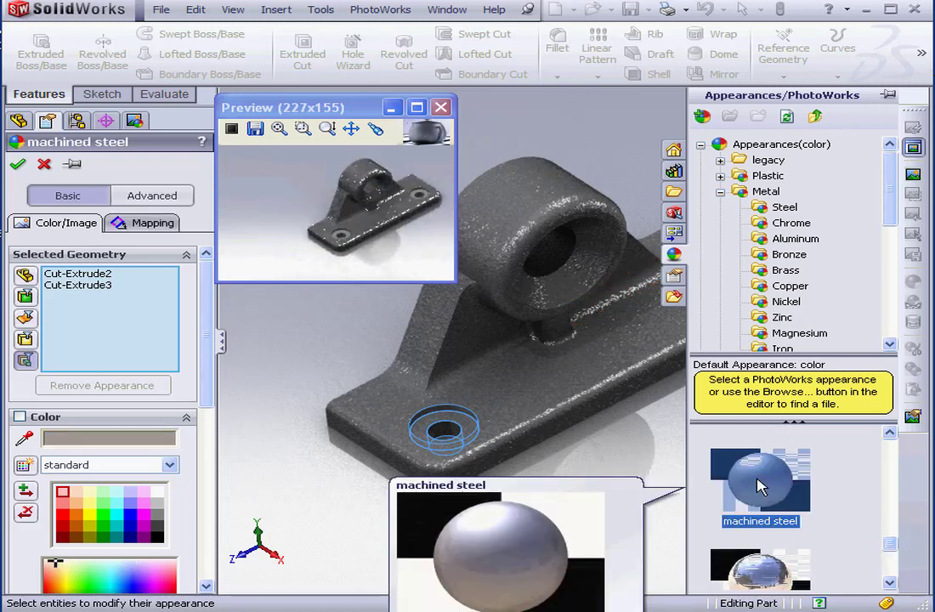
# - Check a base hole's machined steel finish up close in the preview and render the part with it
pyautogui.click(352, 130)
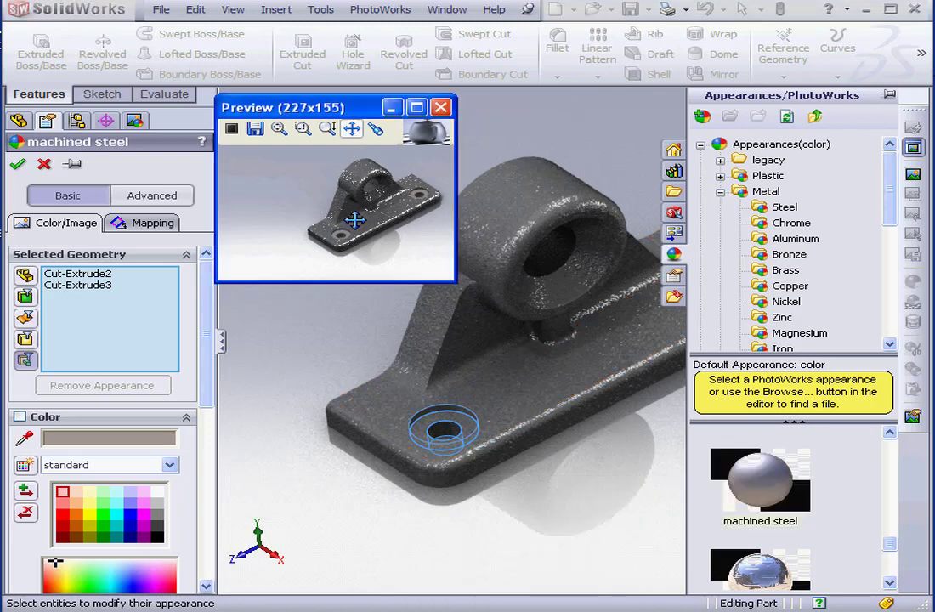
pyautogui.moveTo(354, 230); pyautogui.dragTo(345, 191)
pyautogui.click(327, 130)
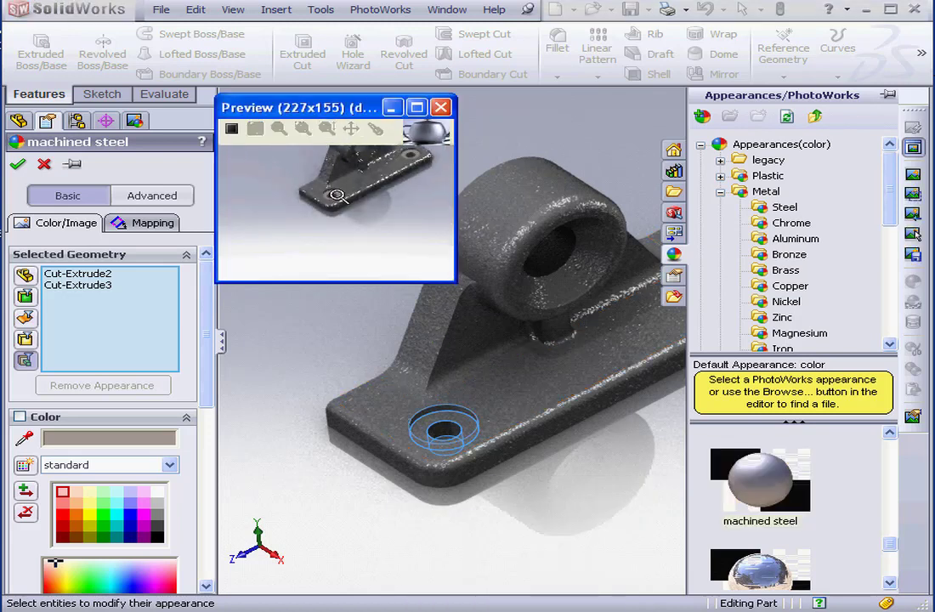
pyautogui.moveTo(327, 145); pyautogui.dragTo(384, 234)
pyautogui.click(354, 131)
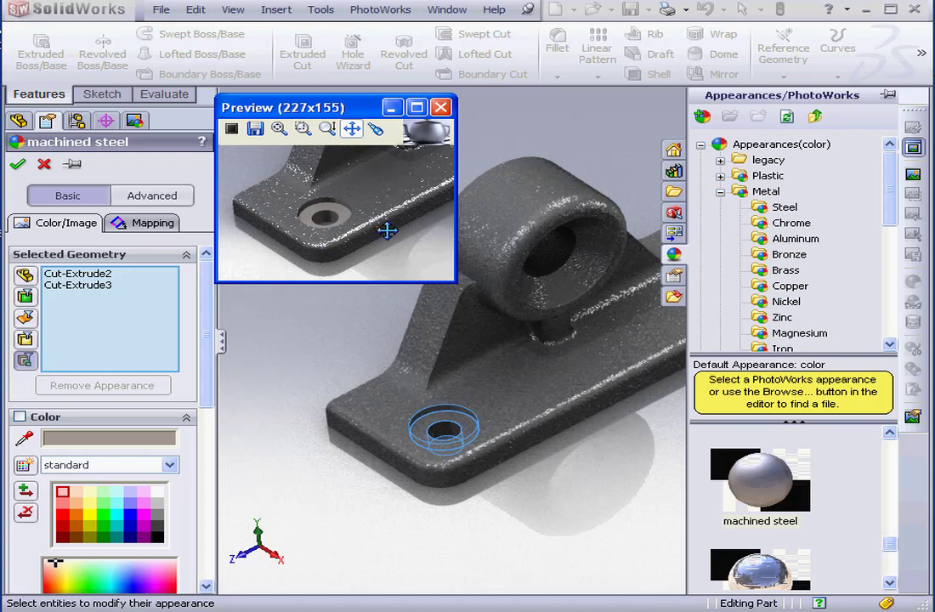
pyautogui.click(17, 164)
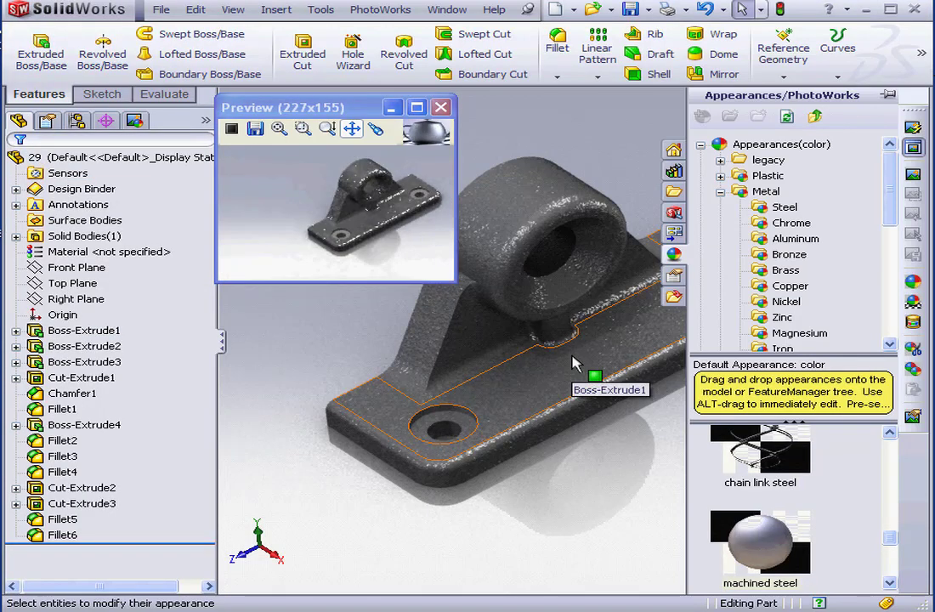
pyautogui.click(913, 178)
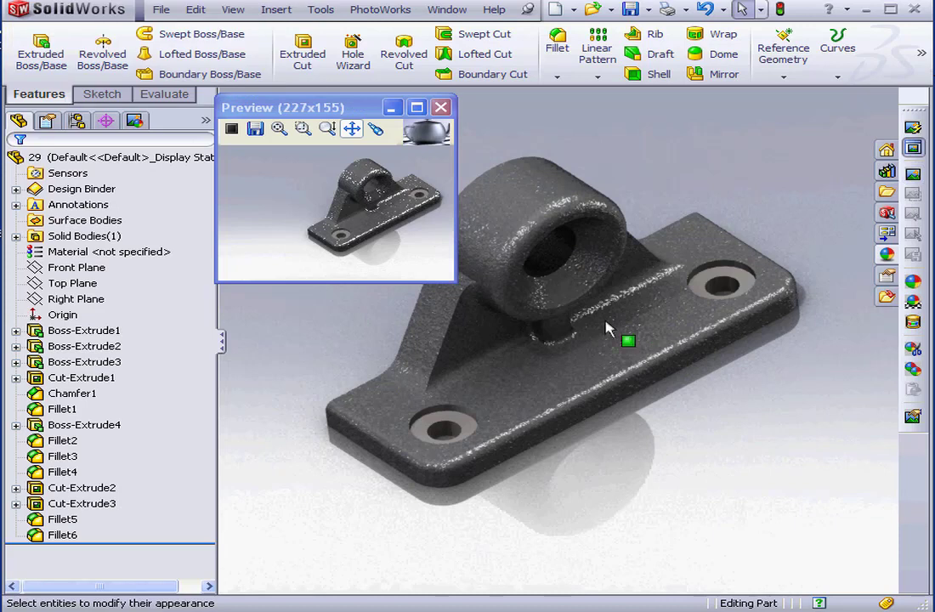
pyautogui.click(446, 106)
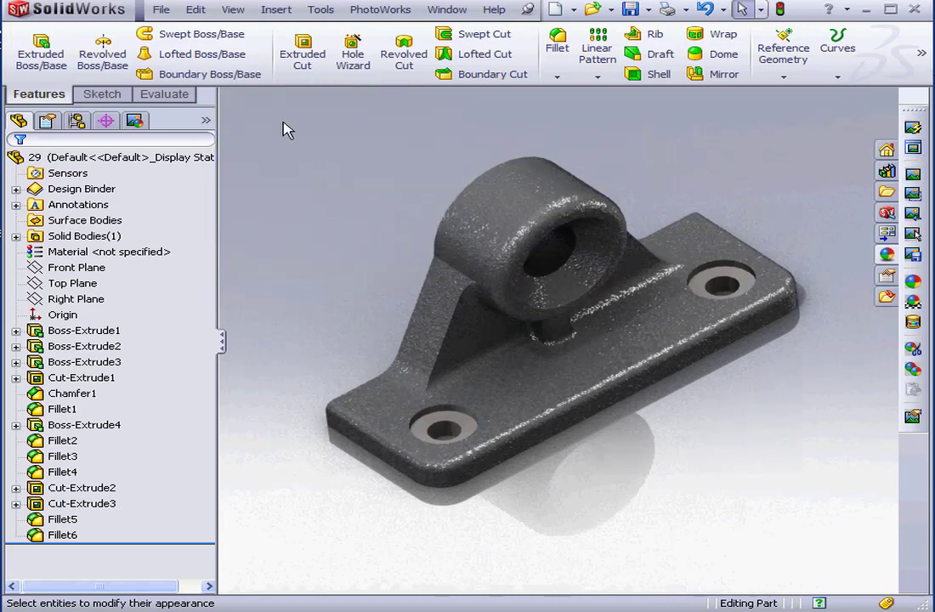
# - Expand all appearances in the render manager to examine which features each one is attached to
pyautogui.click(135, 121)
pyautogui.click(16, 171)
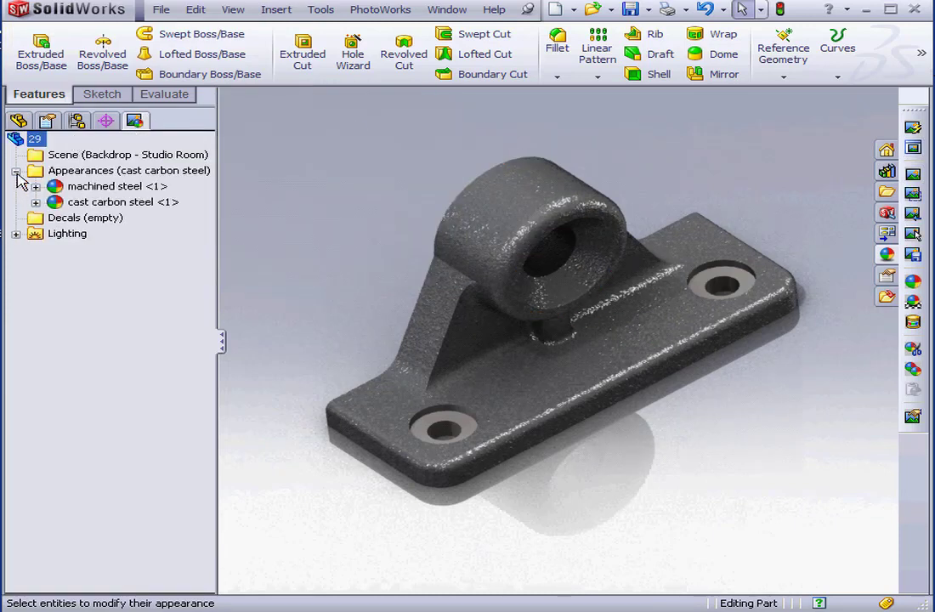
pyautogui.rightClick(74, 177)
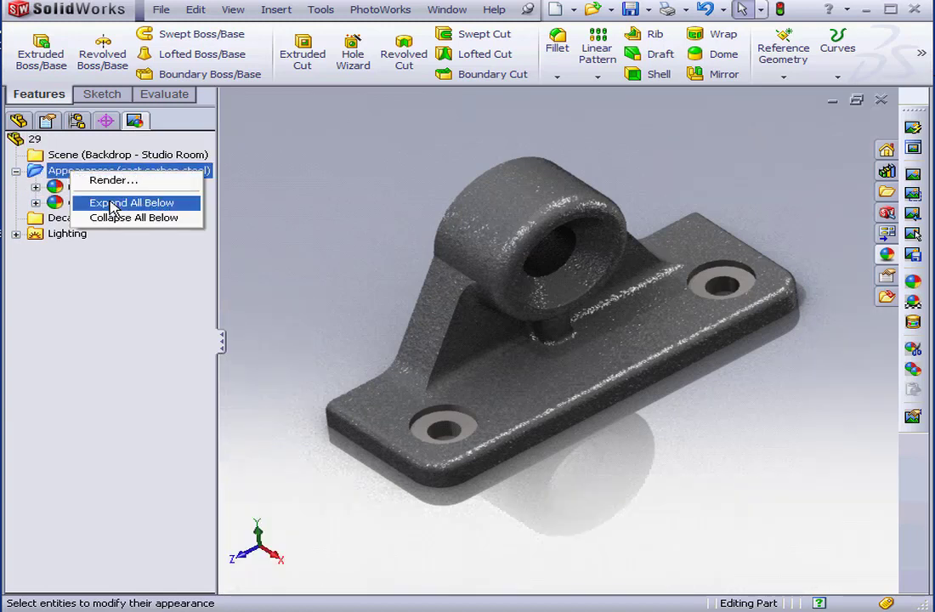
pyautogui.click(116, 203)
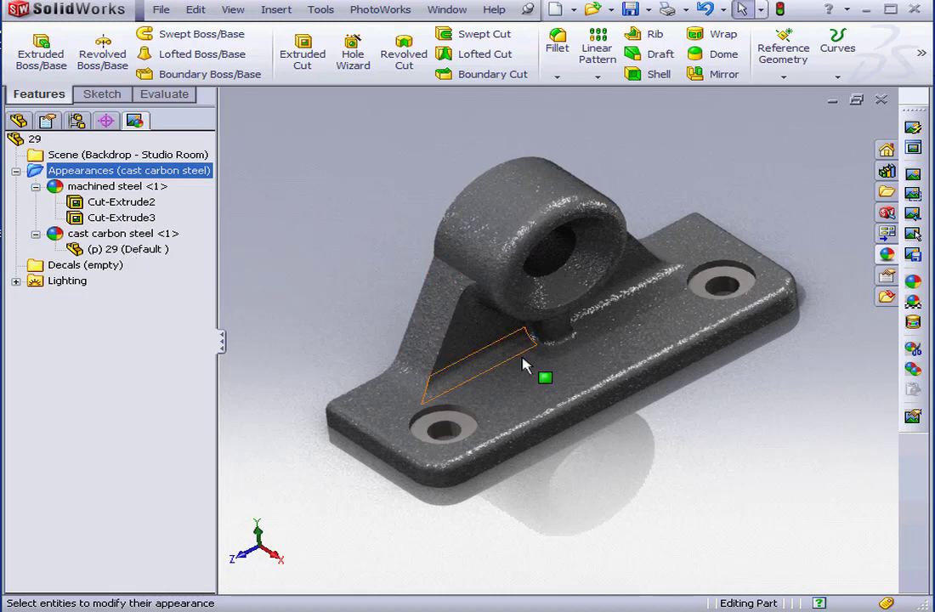
# - Attach the existing machined steel appearance to the conical chamfer face of the boss bore and render the part
pyautogui.click(585, 289)
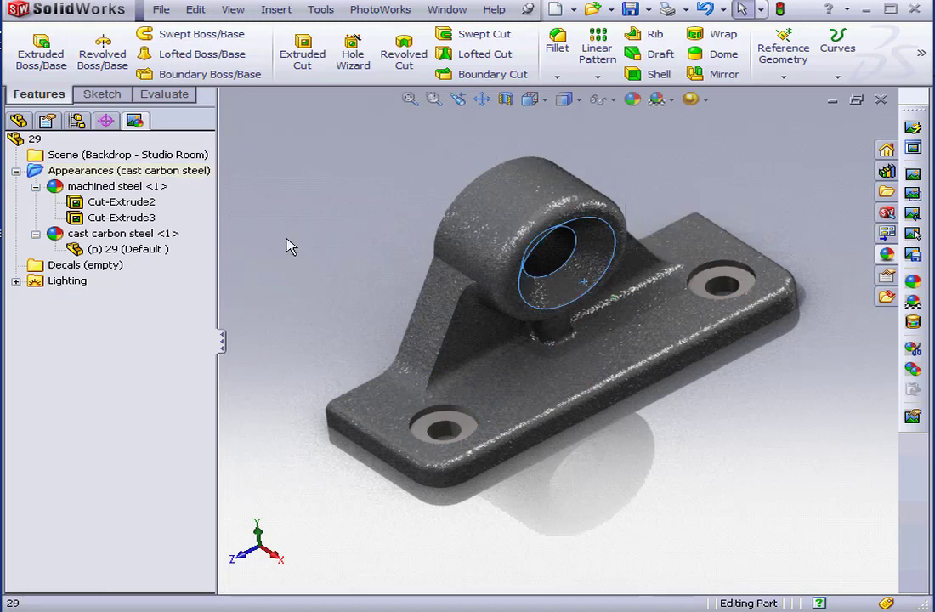
pyautogui.rightClick(125, 189)
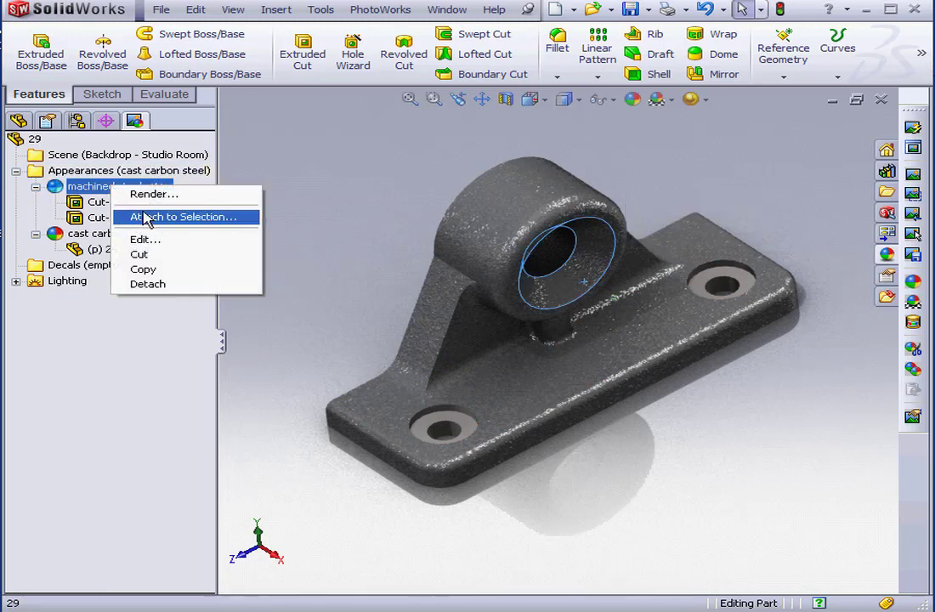
pyautogui.click(148, 218)
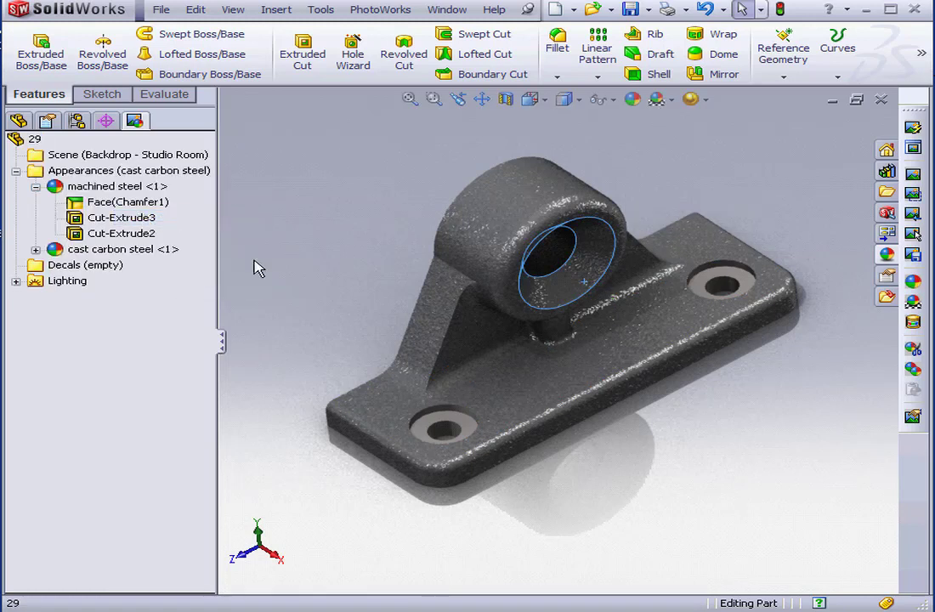
pyautogui.click(911, 175)
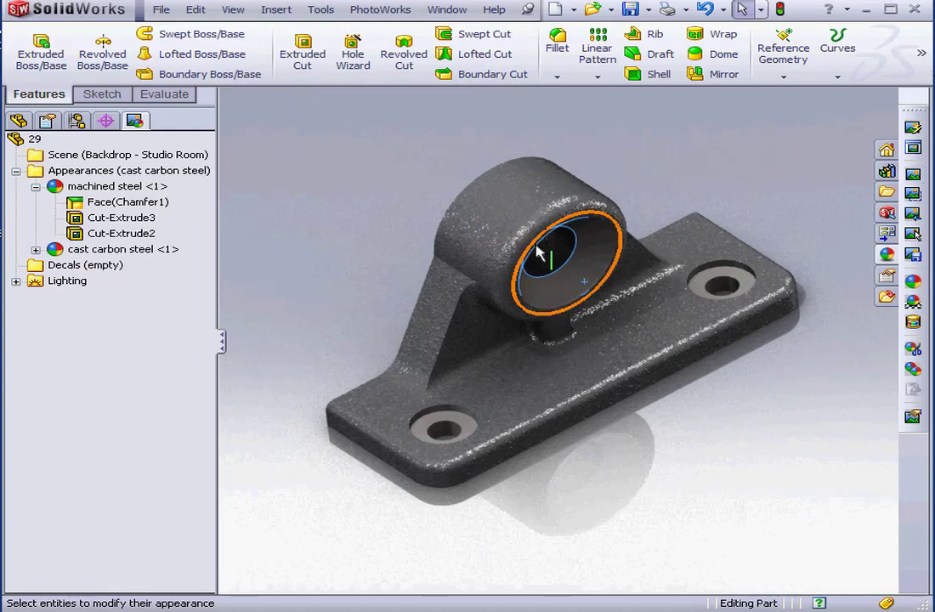
# - Copy the appearance of the conical chamfer face in the boss bore
pyautogui.click(585, 281)
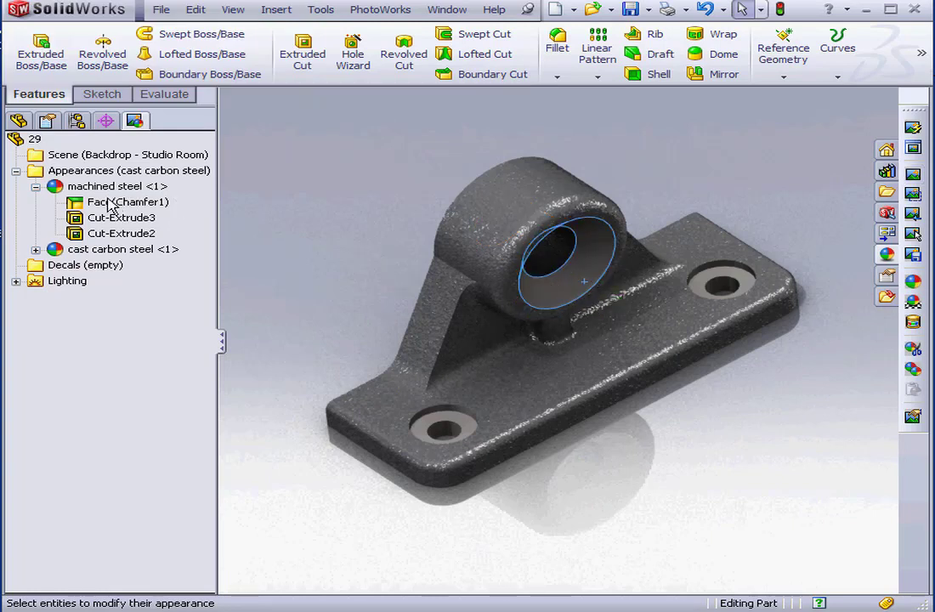
pyautogui.click(364, 244)
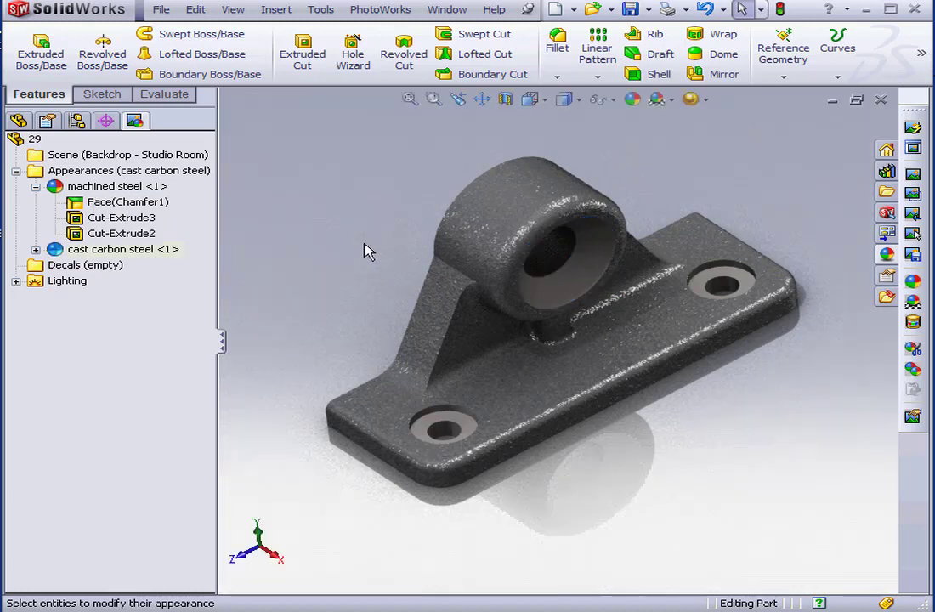
pyautogui.click(597, 284)
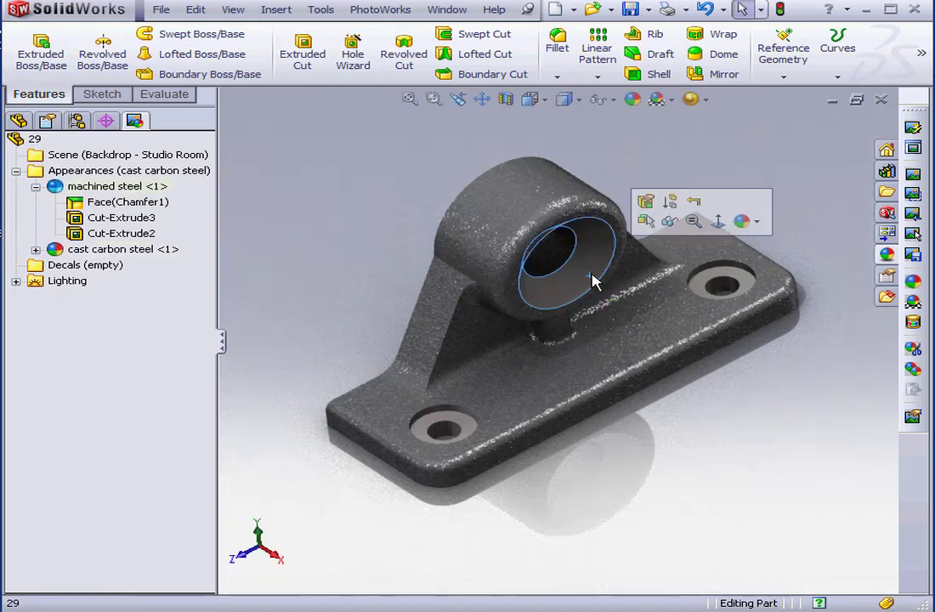
pyautogui.click(912, 370)
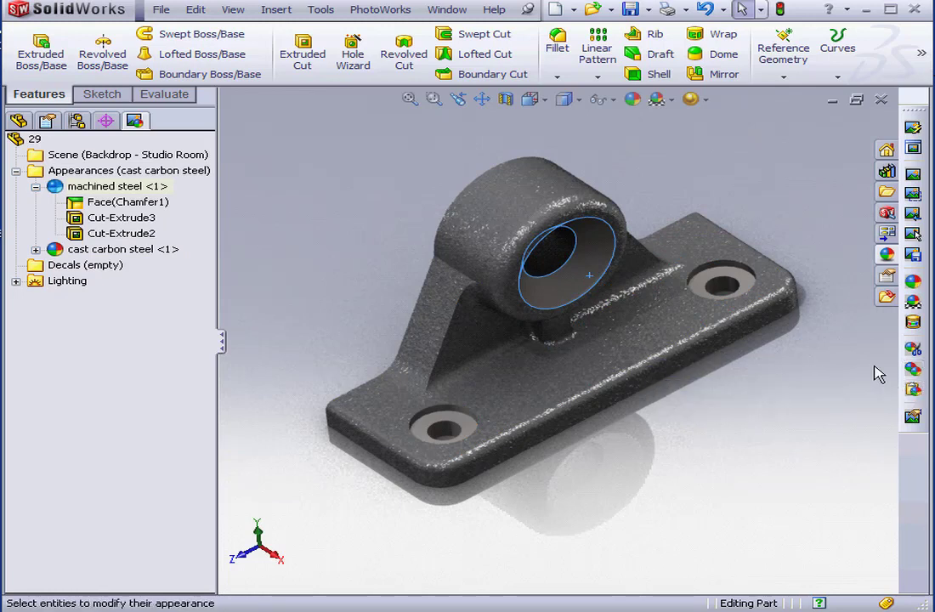
# - Paste the copied machined steel appearance onto the bracket's flat back face and the base's underside, and render the selected faces
pyautogui.moveTo(491, 395); pyautogui.dragTo(547, 367, button='middle')
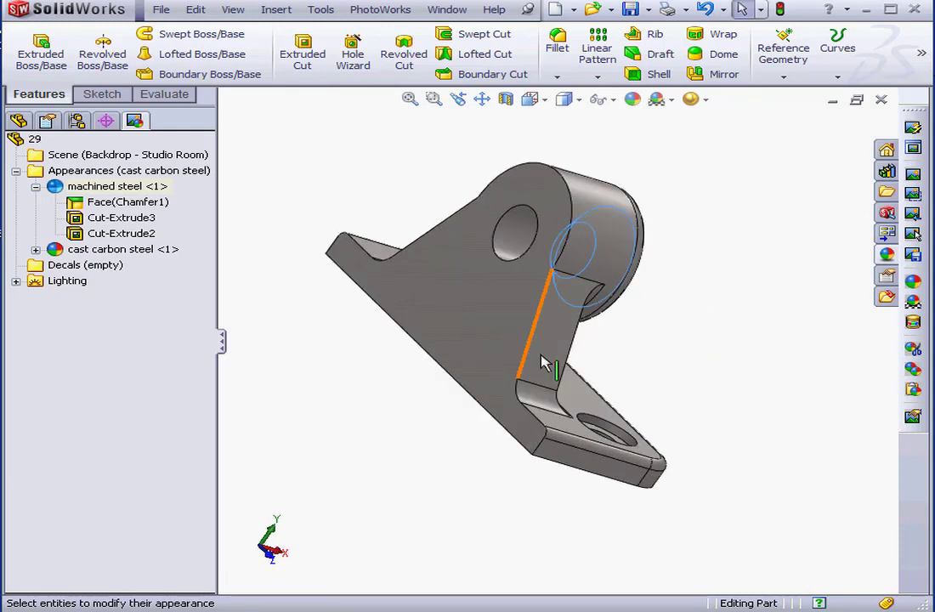
pyautogui.click(499, 340)
pyautogui.moveTo(499, 339); pyautogui.dragTo(549, 294, button='middle')
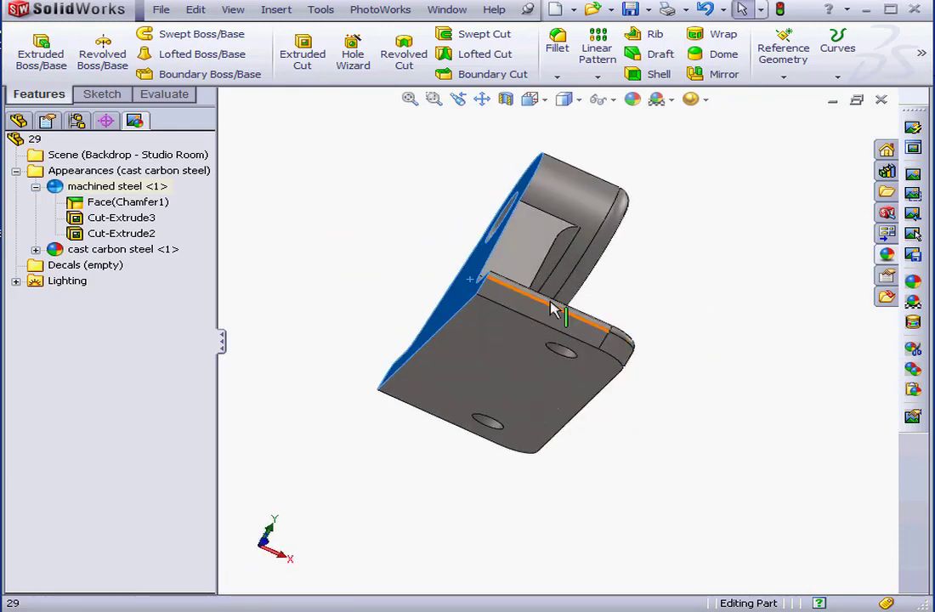
pyautogui.keyDown('ctrl'); pyautogui.click(525, 348); pyautogui.keyUp('ctrl')
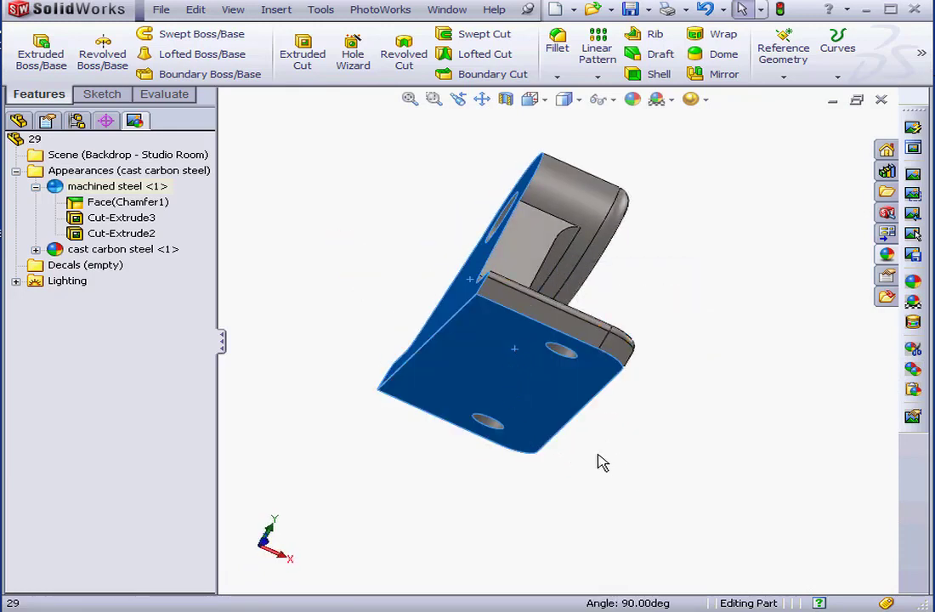
pyautogui.click(912, 389)
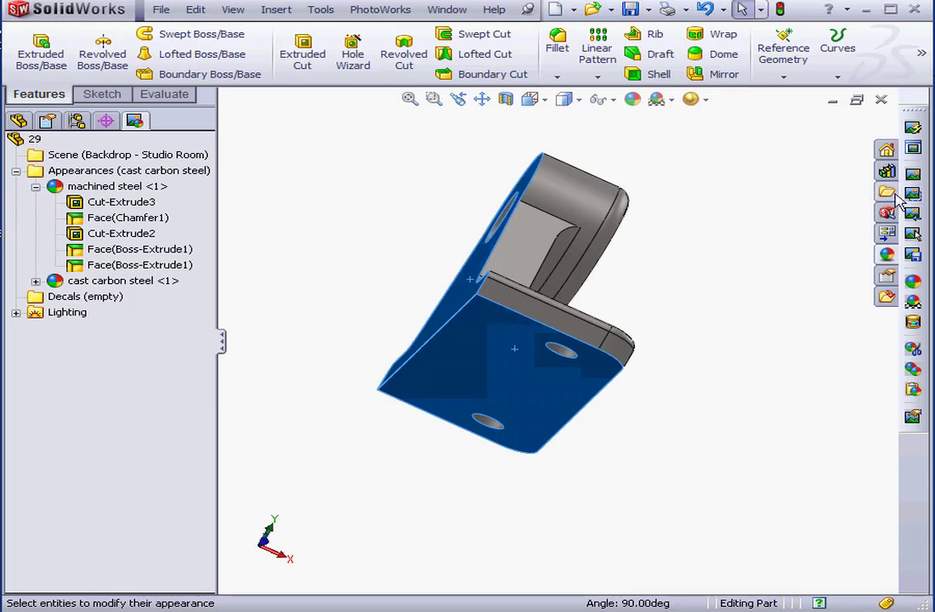
pyautogui.click(916, 234)
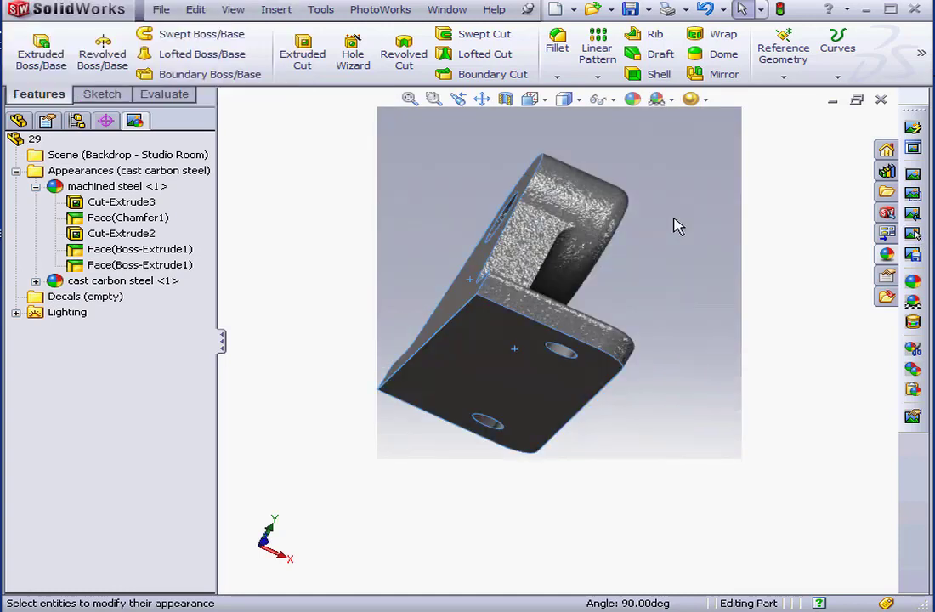
# - Render only the selected conical chamfer face in the boss bore, viewed from the front of the bracket
pyautogui.moveTo(611, 218)
pyautogui.mouseDown(button='middle')
pyautogui.moveTo(422, 198)
pyautogui.moveTo(490, 207)
pyautogui.moveTo(486, 240)
pyautogui.mouseUp(button='middle')
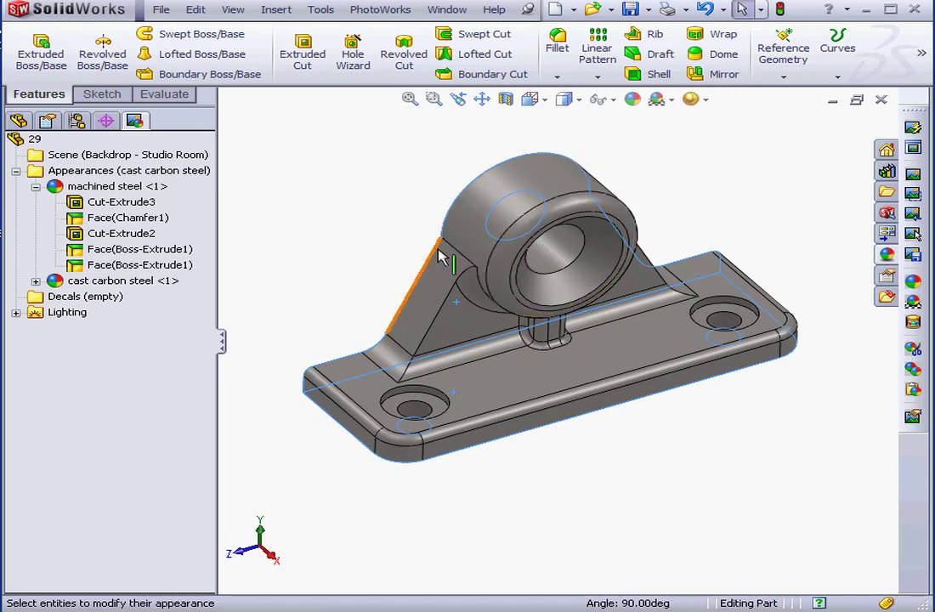
pyautogui.click(598, 272)
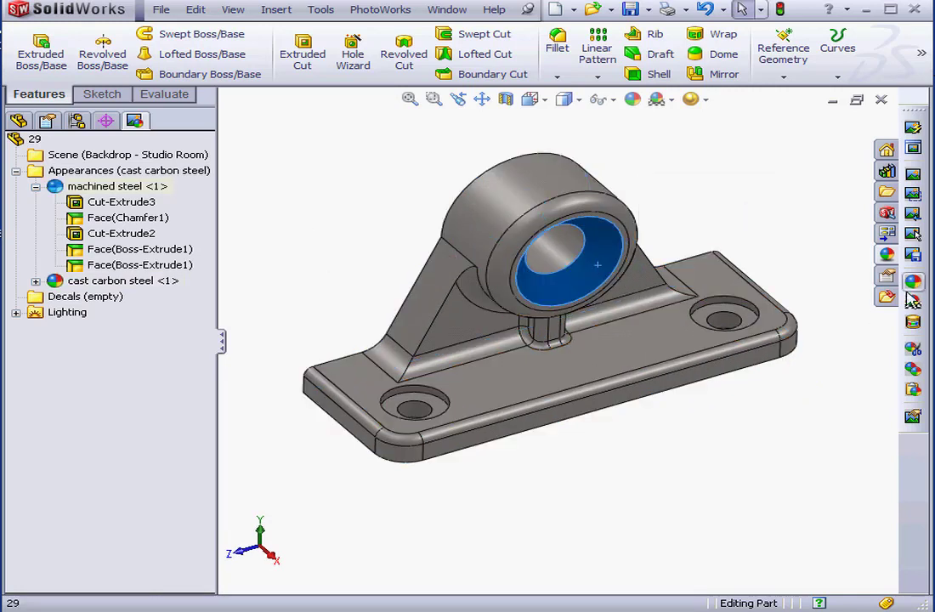
pyautogui.click(913, 233)
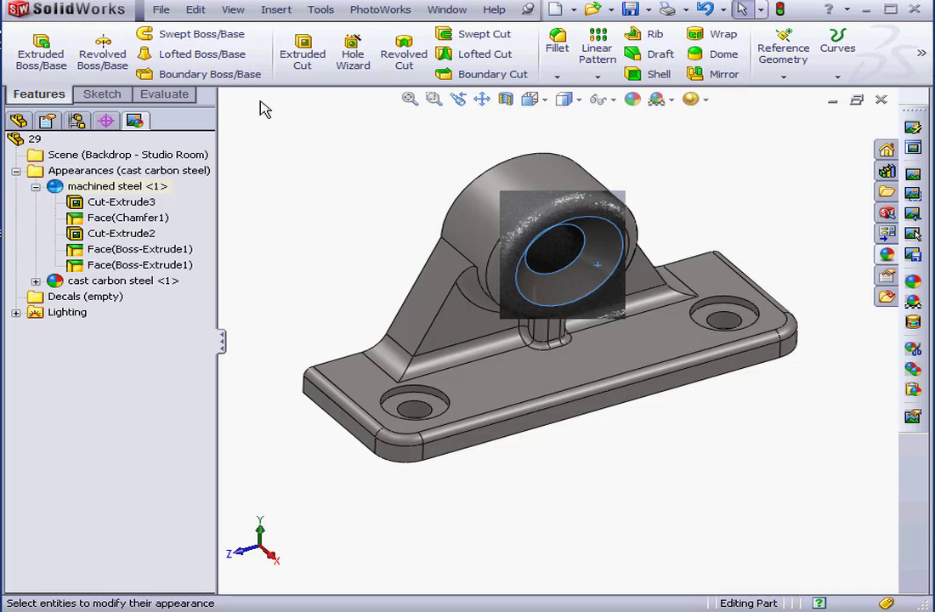
# - Open the available actions for the machined steel appearance in the render manager
pyautogui.rightClick(117, 190)
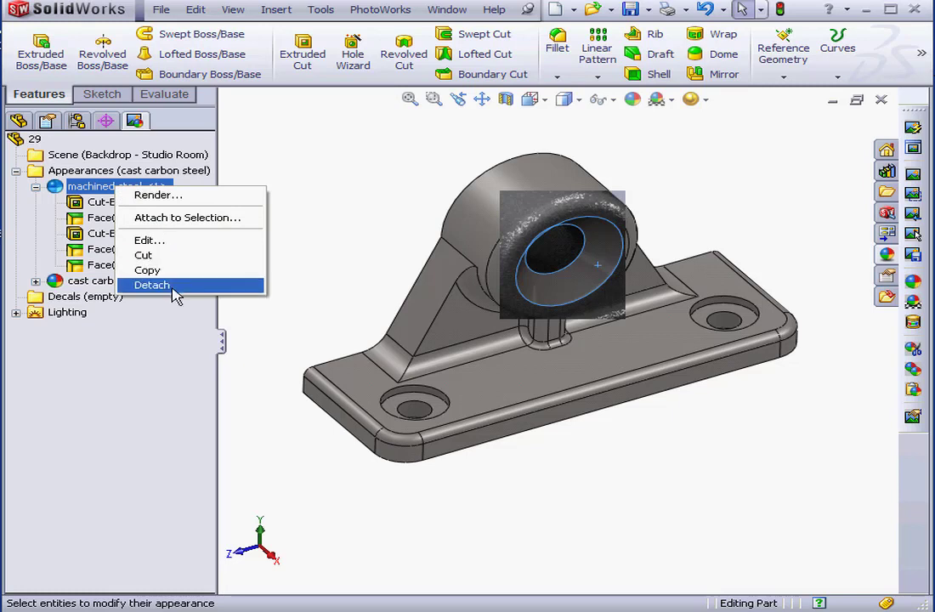